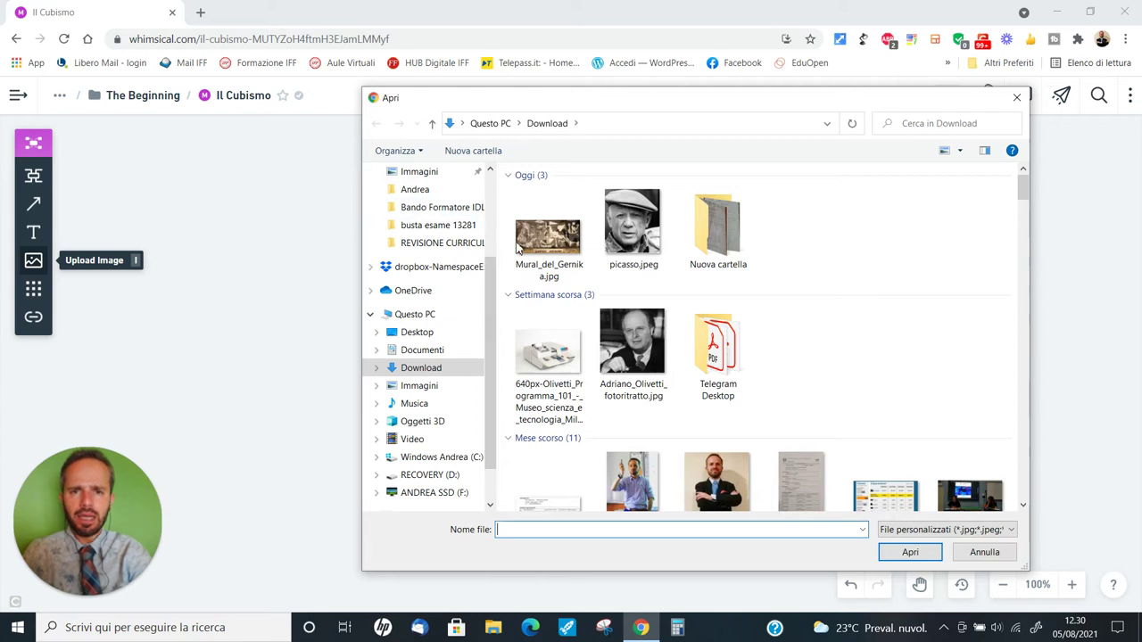
Upload the Mural_del_Gernika.jpg image to the board and shrink it to less than half its original width
{"action": "left_click", "coordinate": [910, 552]}
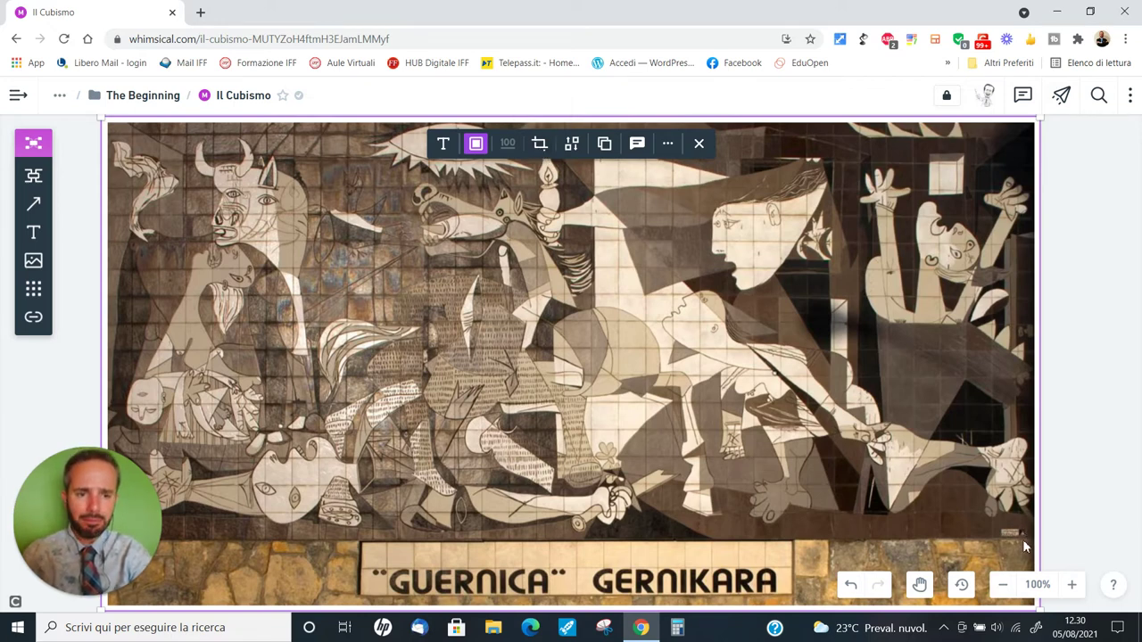
{"action": "left_click", "coordinate": [1004, 585]}
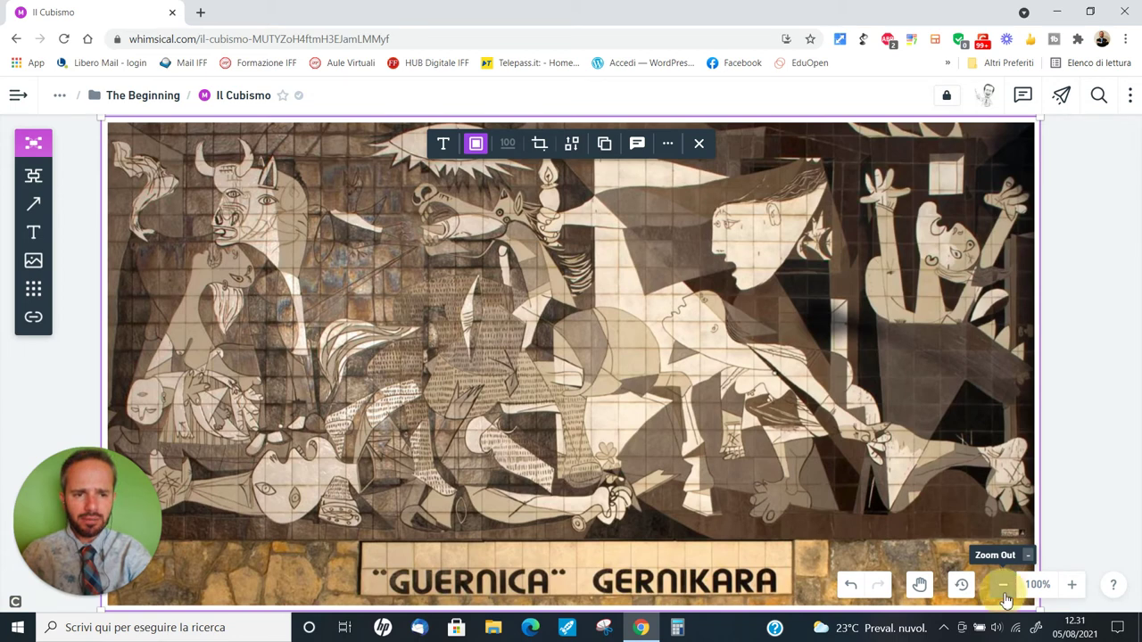
{"action": "left_click", "coordinate": [1004, 586]}
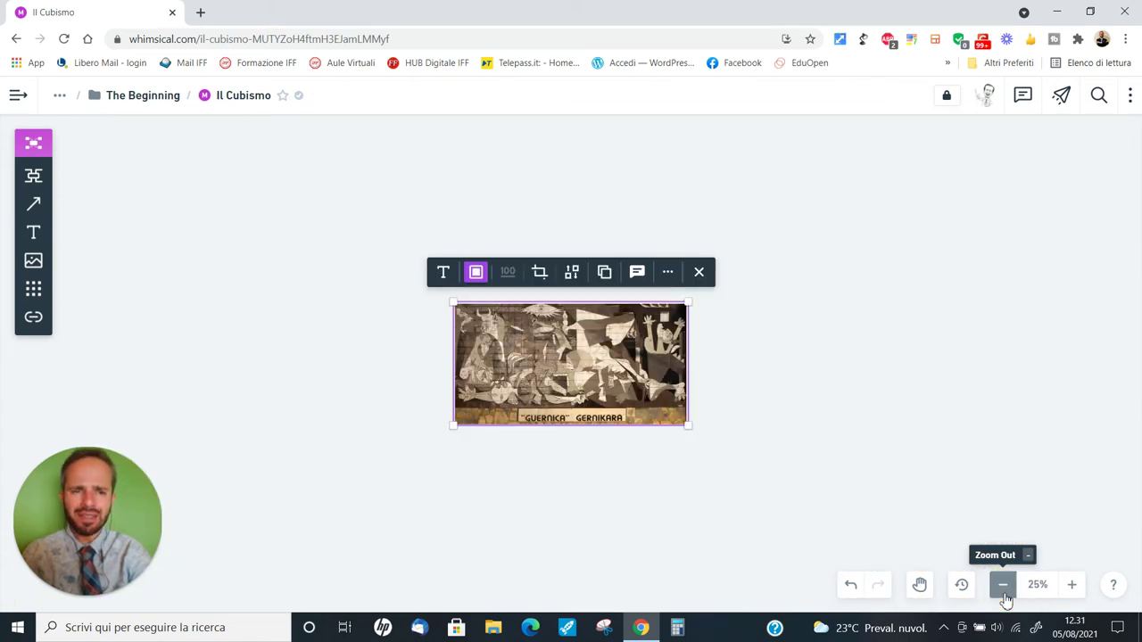
{"action": "left_click", "coordinate": [1072, 585]}
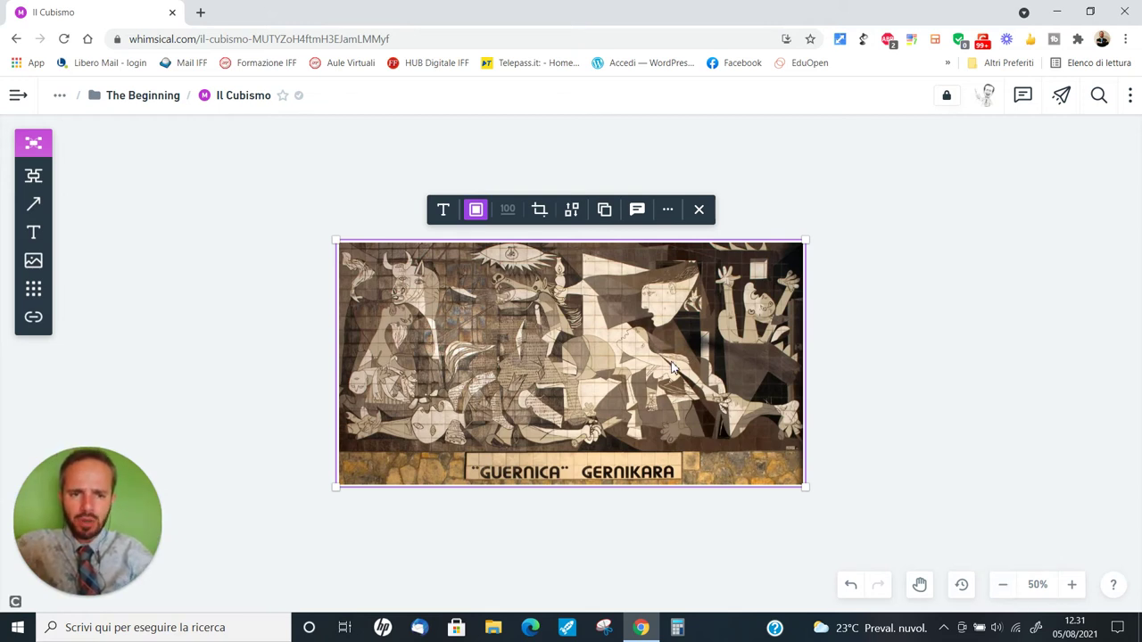
{"action": "left_click_drag", "start_coordinate": [807, 486], "coordinate": [560, 340]}
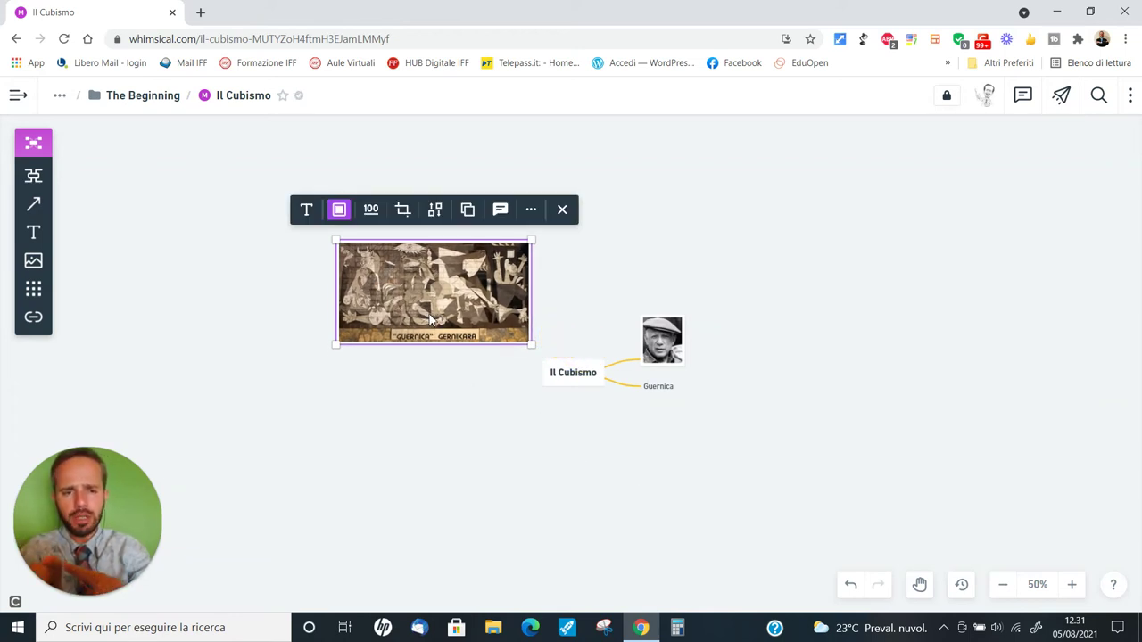
Shrink the Guernica mural image to about half its size and place it directly beneath the Guernica branch
{"action": "left_click", "coordinate": [1072, 584]}
{"action": "left_click", "coordinate": [1072, 585]}
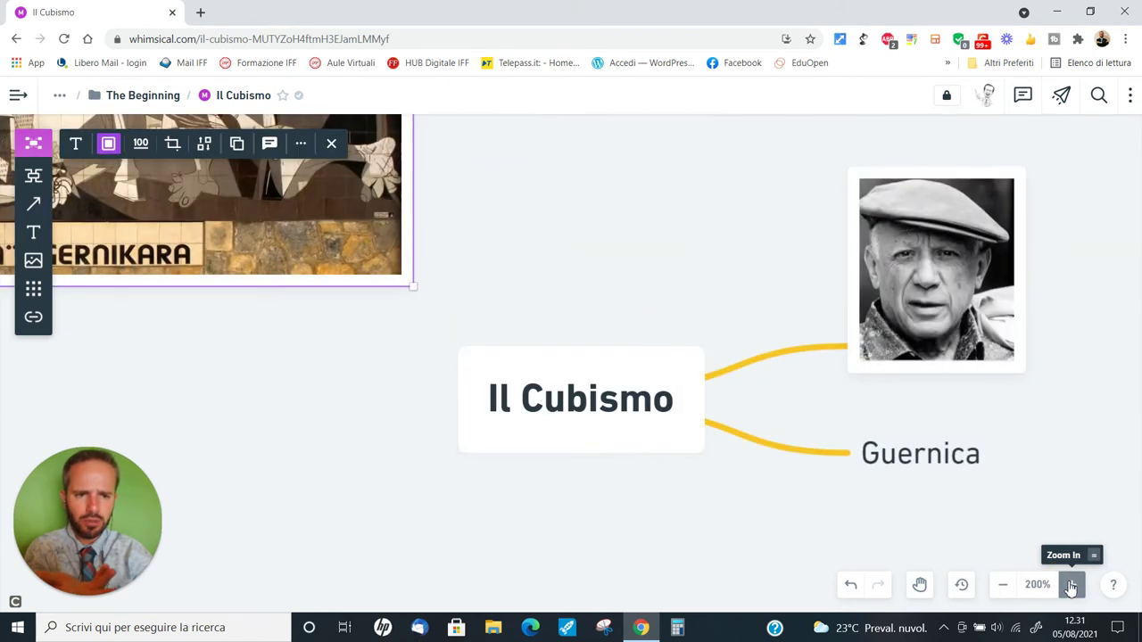
{"action": "left_click", "coordinate": [1002, 584]}
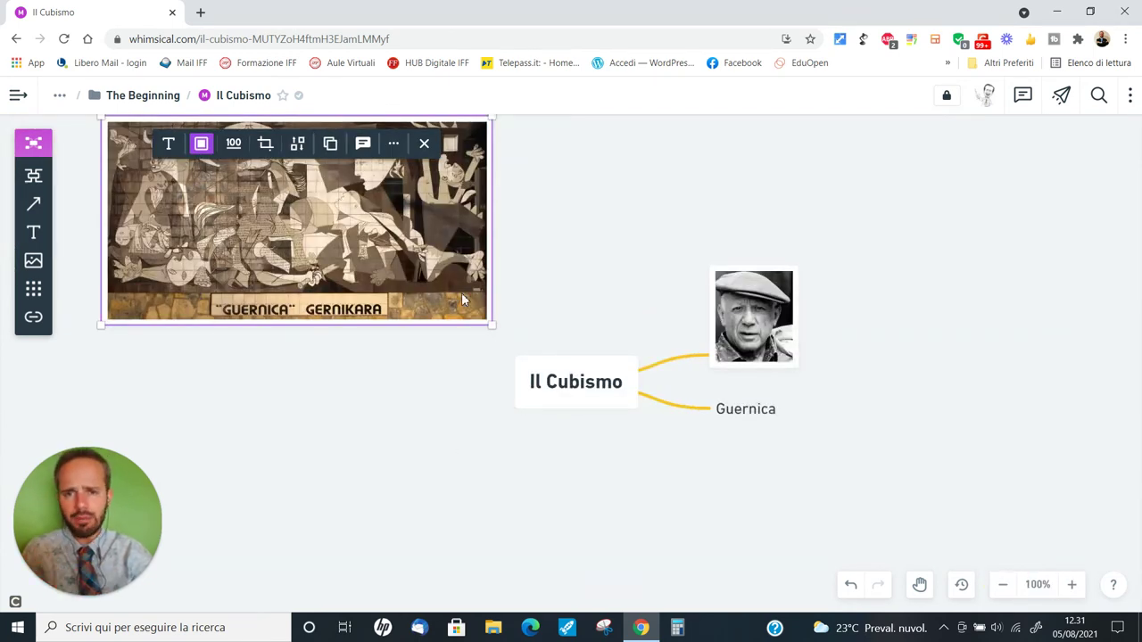
{"action": "left_click_drag", "start_coordinate": [493, 323], "coordinate": [331, 223]}
{"action": "left_click_drag", "start_coordinate": [165, 181], "coordinate": [774, 484]}
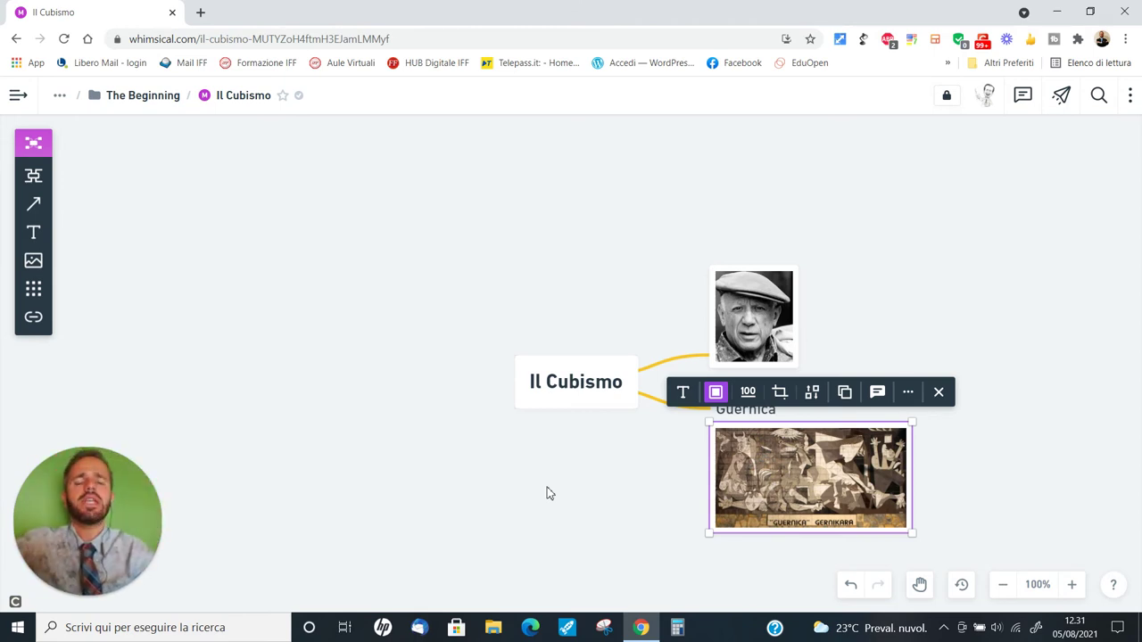
Move the portrait photo off the Picasso branch label so it sits just to the right of the text
{"action": "left_click", "coordinate": [761, 315]}
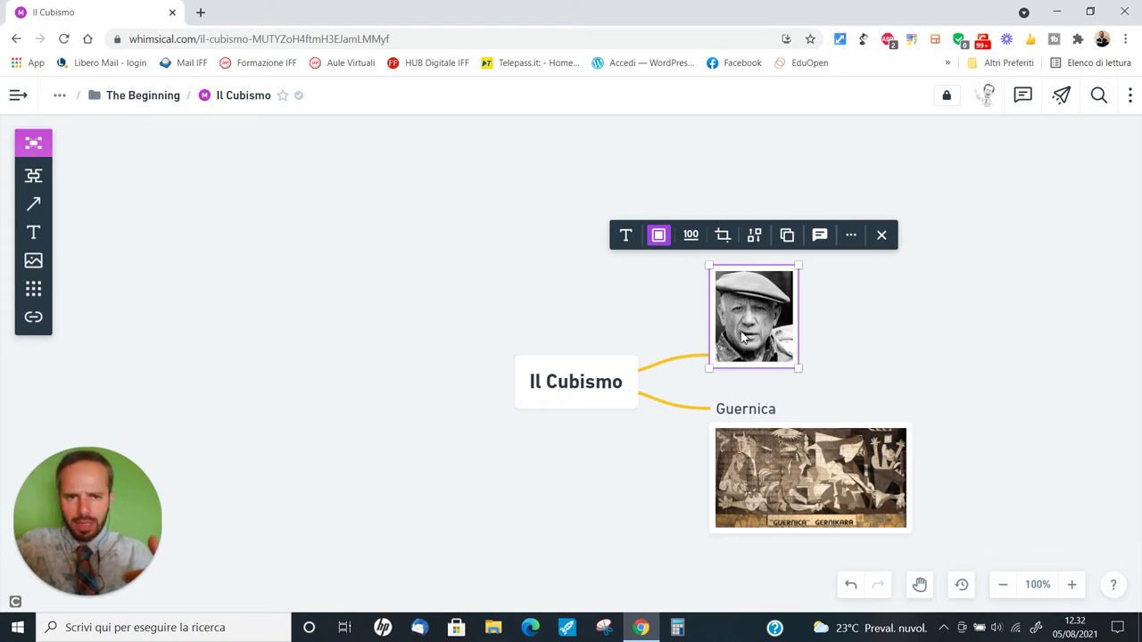
{"action": "left_click", "coordinate": [895, 311]}
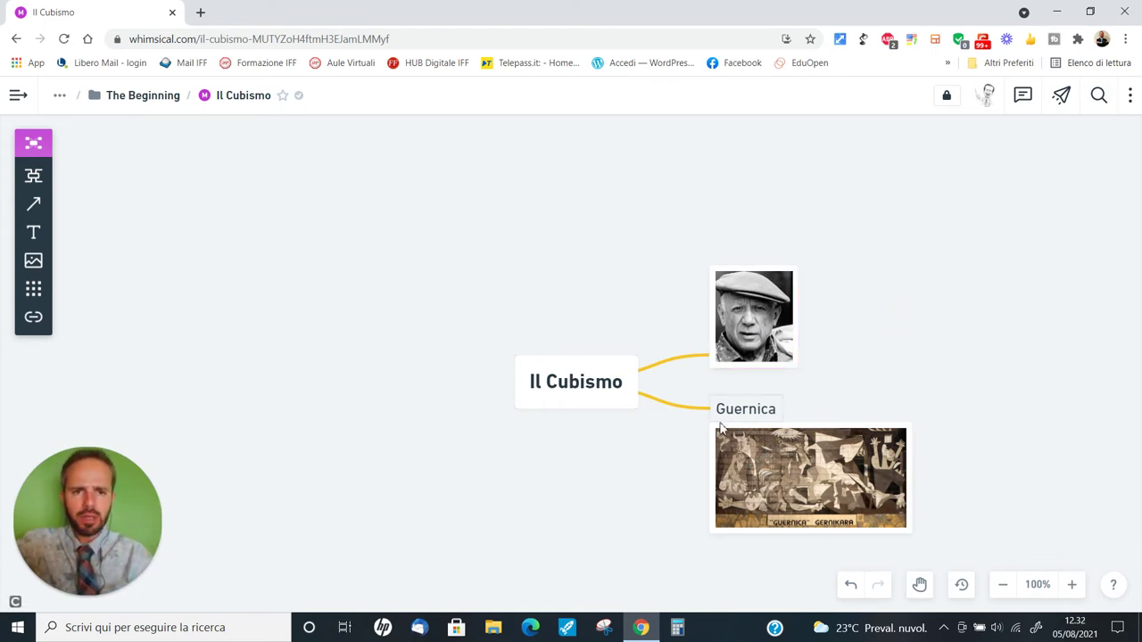
{"action": "left_click_drag", "start_coordinate": [772, 329], "coordinate": [849, 322]}
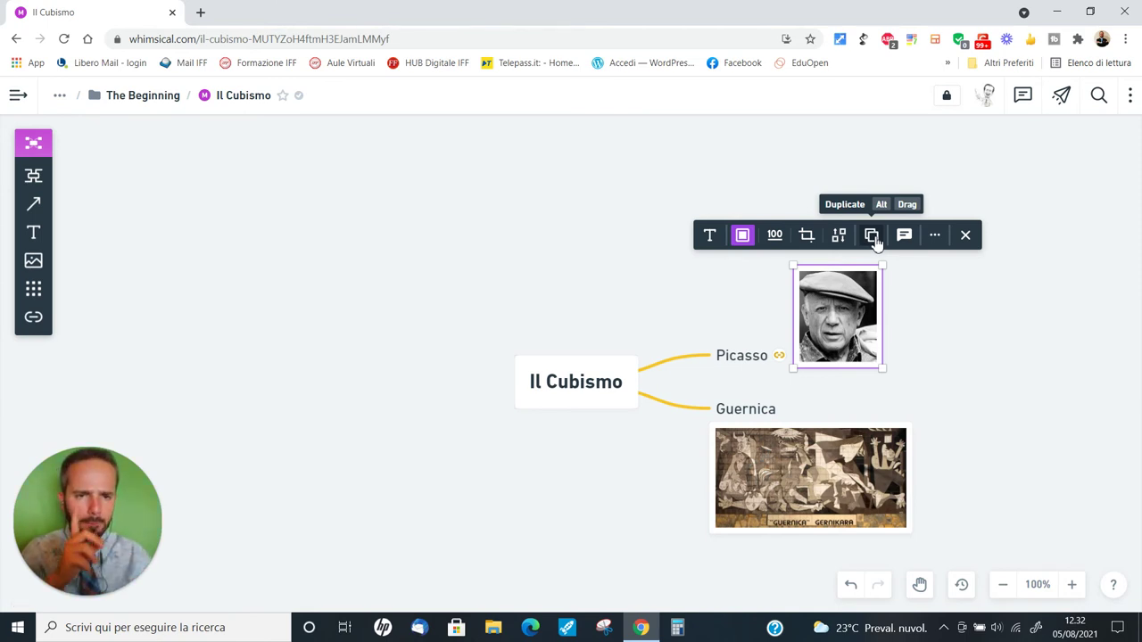
Add the filled circle icon with a right-pointing triangle from the Arrows category to the Picasso branch
{"action": "left_click", "coordinate": [747, 361]}
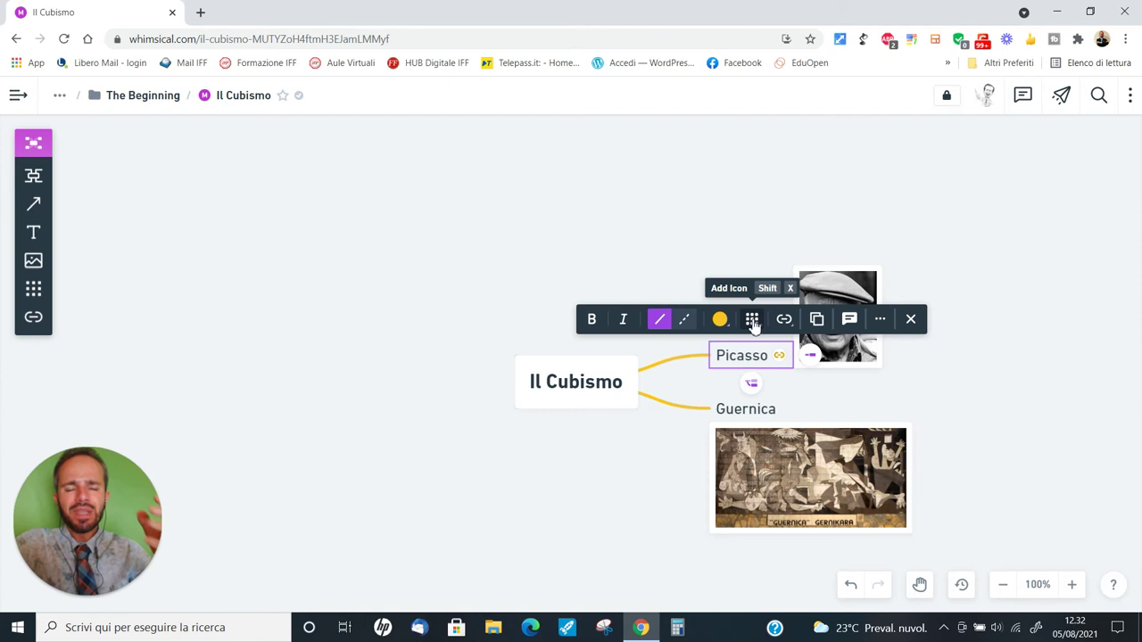
{"action": "left_click", "coordinate": [752, 321]}
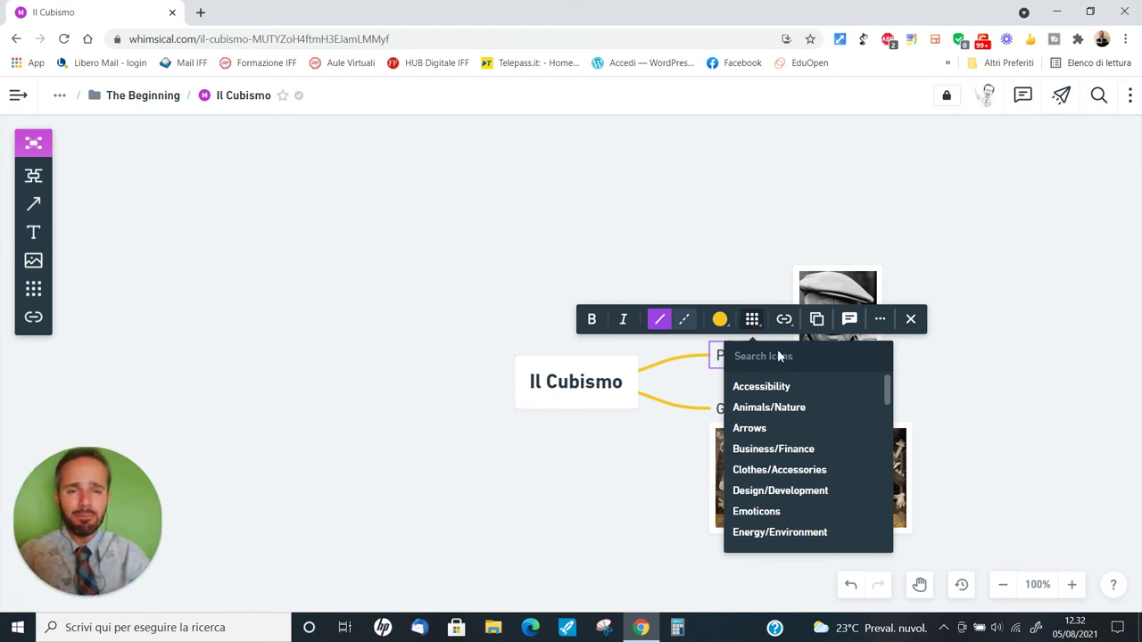
{"action": "scroll", "coordinate": [860, 449], "scroll_direction": "down", "scroll_amount": 2}
{"action": "scroll", "coordinate": [859, 448], "scroll_direction": "up", "scroll_amount": 1}
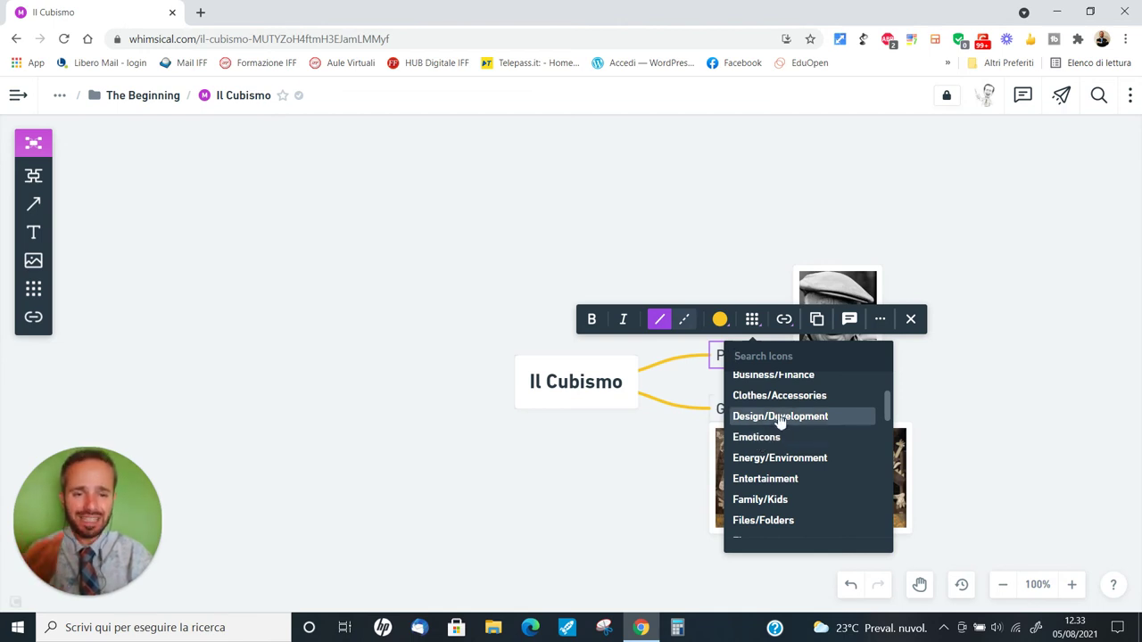
{"action": "scroll", "coordinate": [789, 415], "scroll_direction": "down", "scroll_amount": 2}
{"action": "scroll", "coordinate": [791, 407], "scroll_direction": "down", "scroll_amount": 2}
{"action": "scroll", "coordinate": [790, 407], "scroll_direction": "down", "scroll_amount": 3}
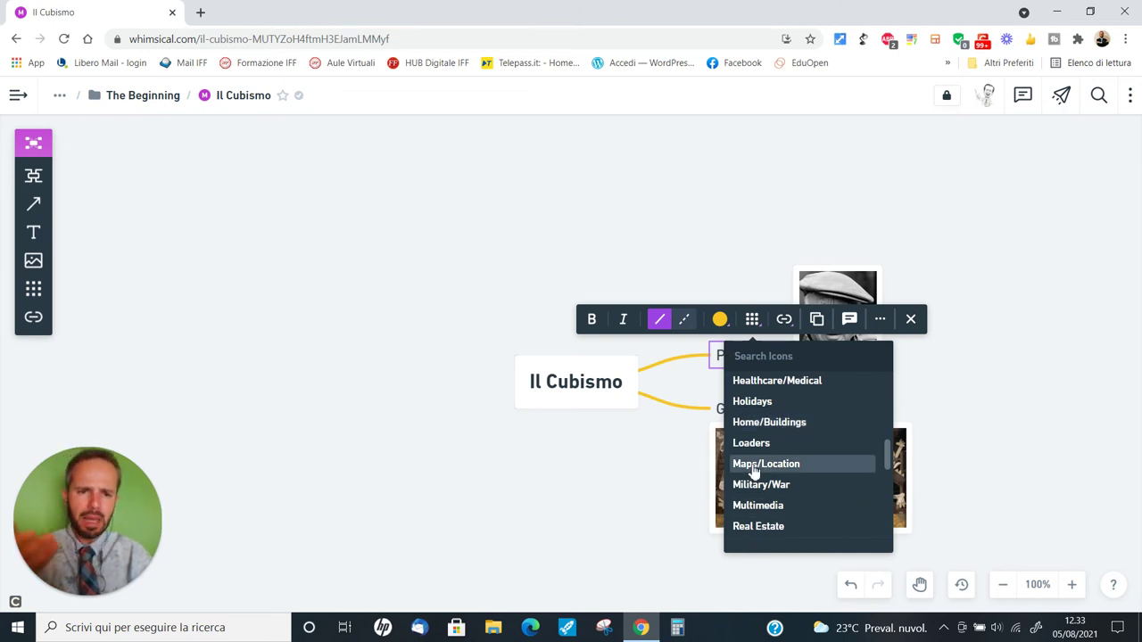
{"action": "scroll", "coordinate": [754, 471], "scroll_direction": "up", "scroll_amount": 5}
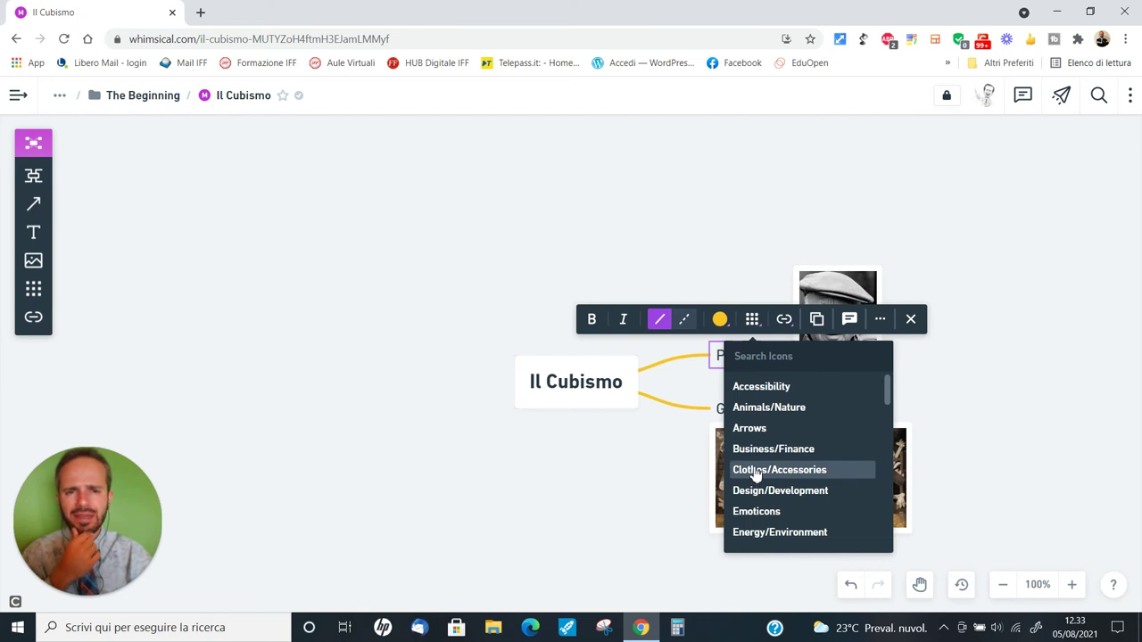
{"action": "left_click", "coordinate": [748, 428]}
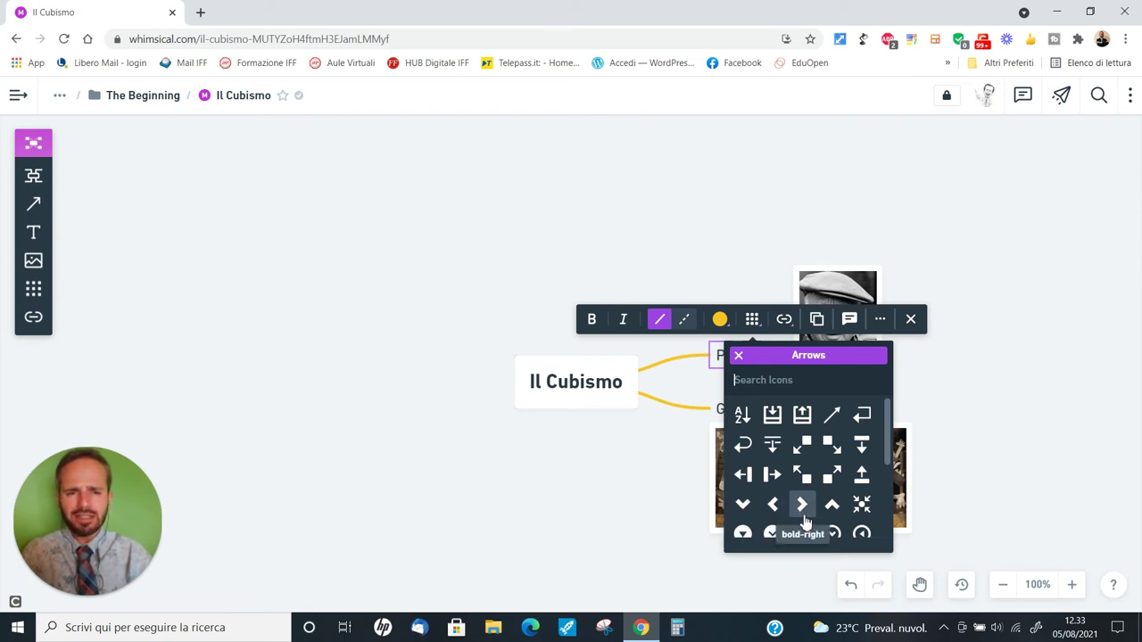
{"action": "scroll", "coordinate": [801, 509], "scroll_direction": "down", "scroll_amount": 1}
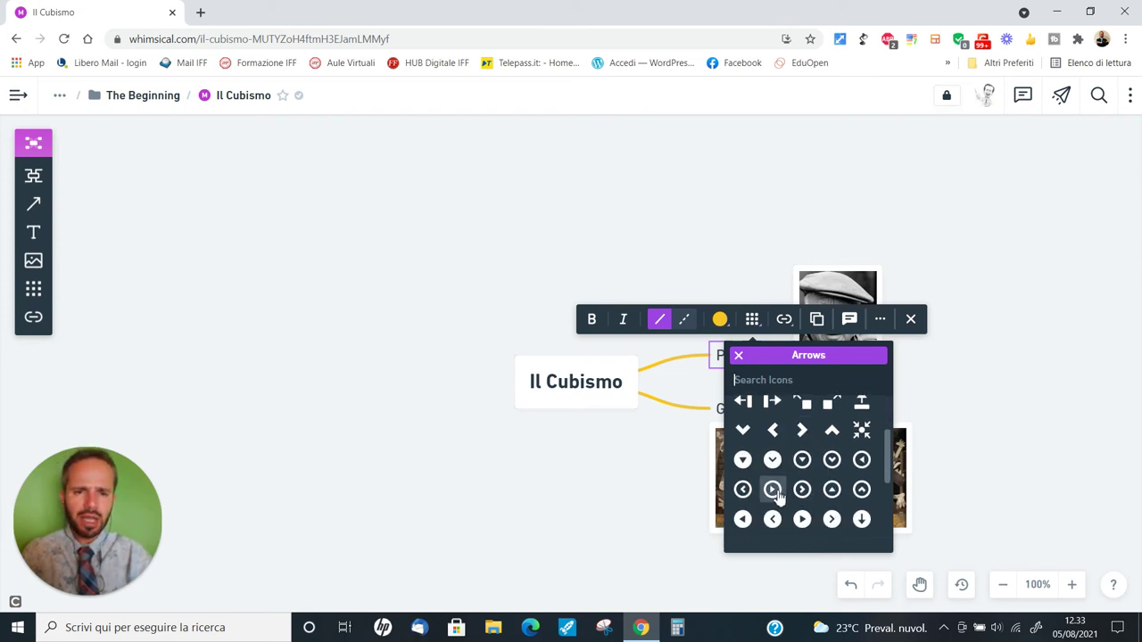
{"action": "left_click", "coordinate": [802, 519]}
{"action": "left_click", "coordinate": [1036, 354]}
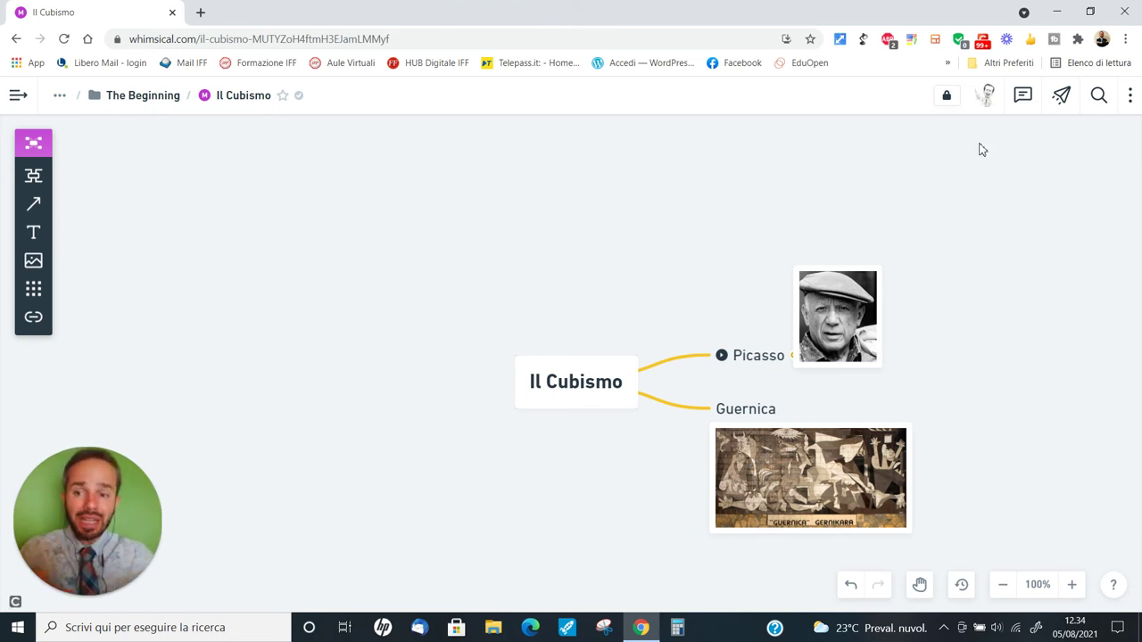
Open the mind map's export options, choose the 1x size, and close them without downloading
{"action": "left_click", "coordinate": [1063, 98]}
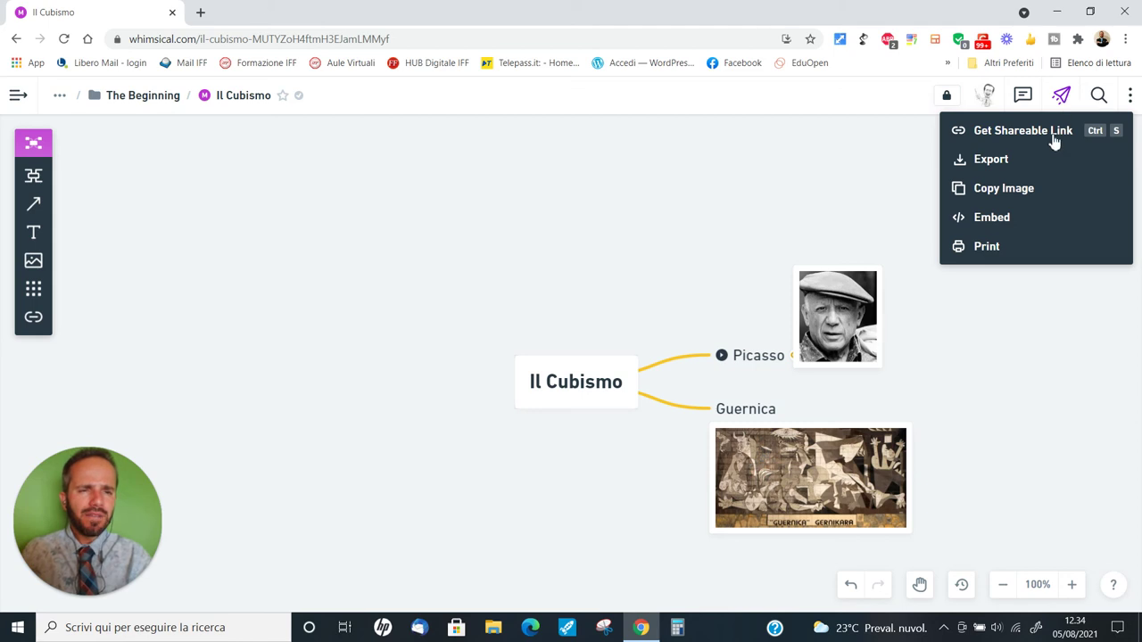
{"action": "left_click", "coordinate": [990, 169]}
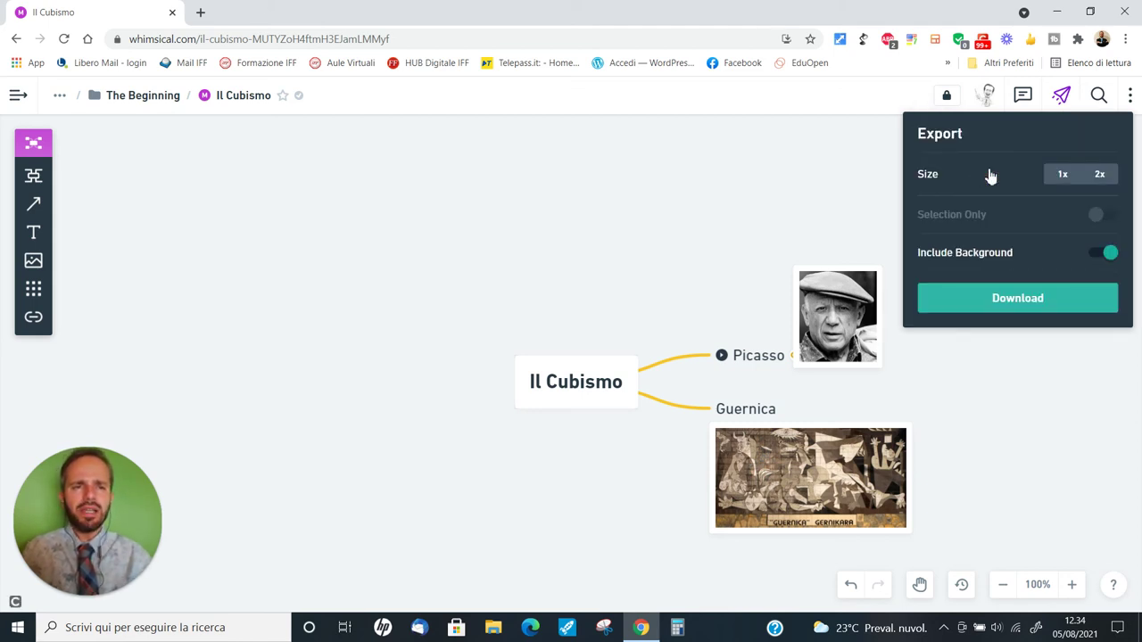
{"action": "left_click", "coordinate": [1059, 179]}
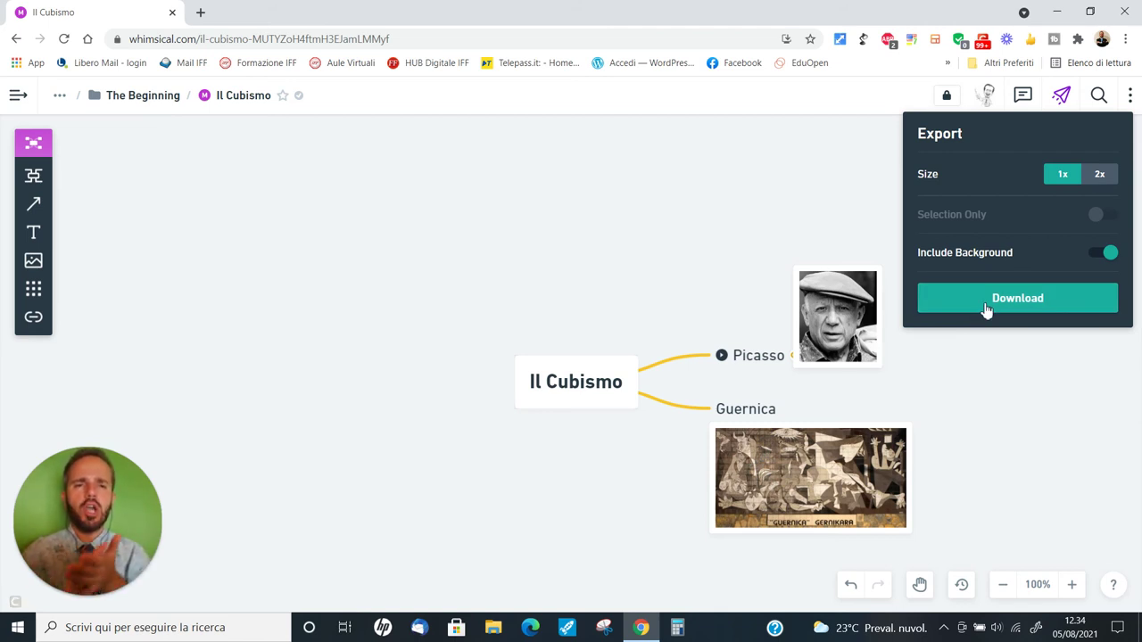
{"action": "left_click", "coordinate": [1061, 100]}
Open the board's shareable link settings and give anyone with a link the can view permission
{"action": "left_click", "coordinate": [1062, 100]}
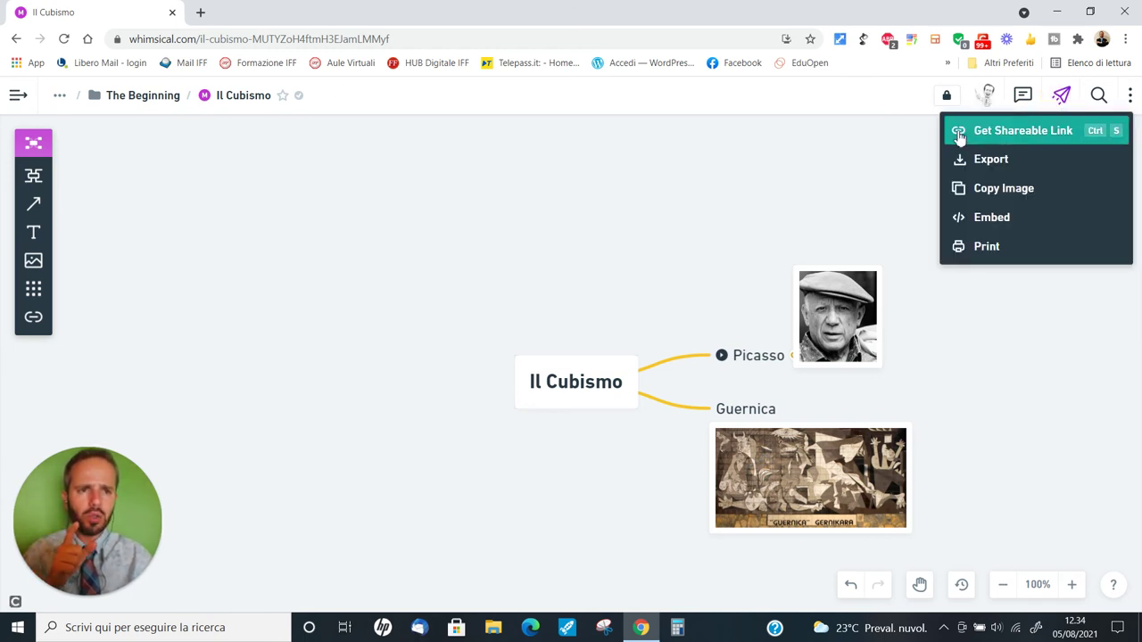
{"action": "left_click", "coordinate": [1050, 134]}
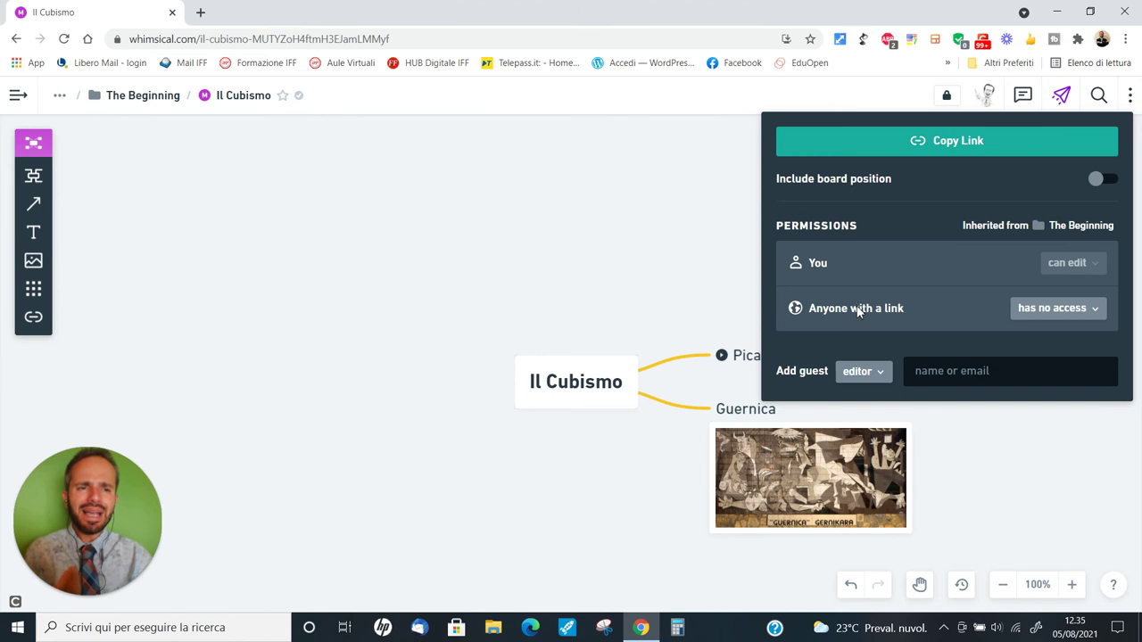
{"action": "left_click", "coordinate": [1094, 314]}
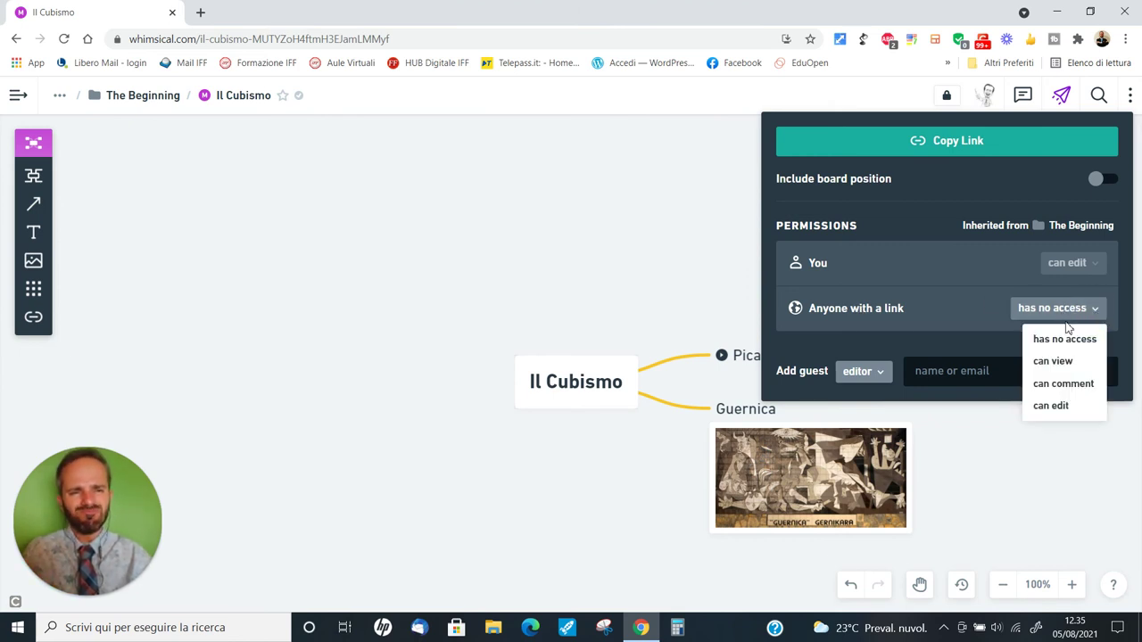
{"action": "left_click", "coordinate": [1054, 360]}
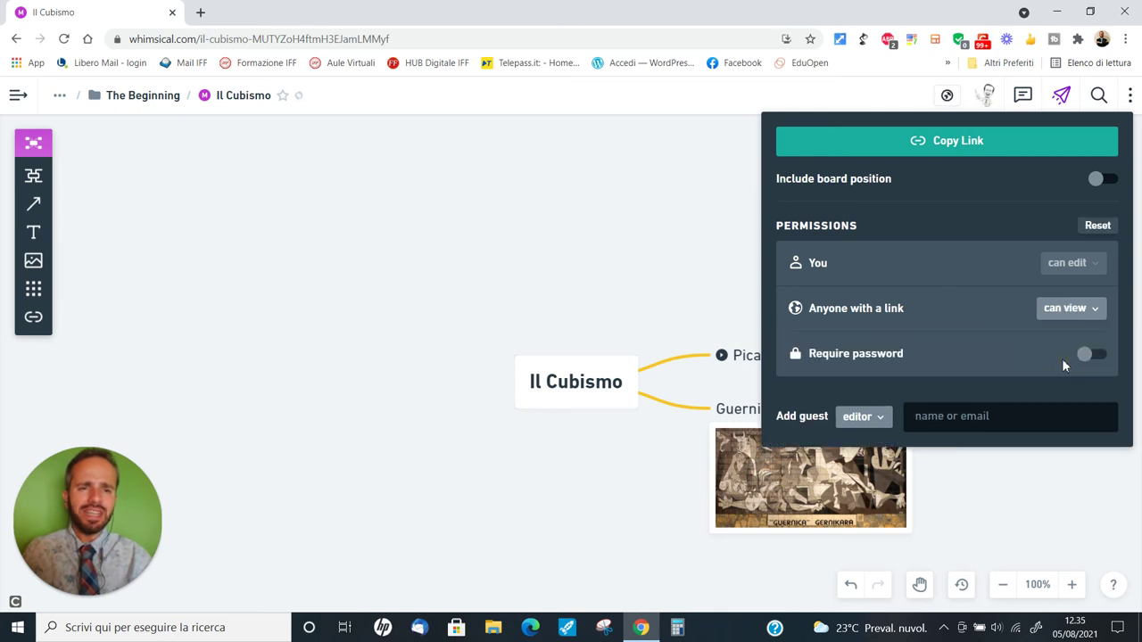
Switch the password requirement on and back off, and set the permission for anyone with a link to can edit
{"action": "left_click", "coordinate": [1088, 355]}
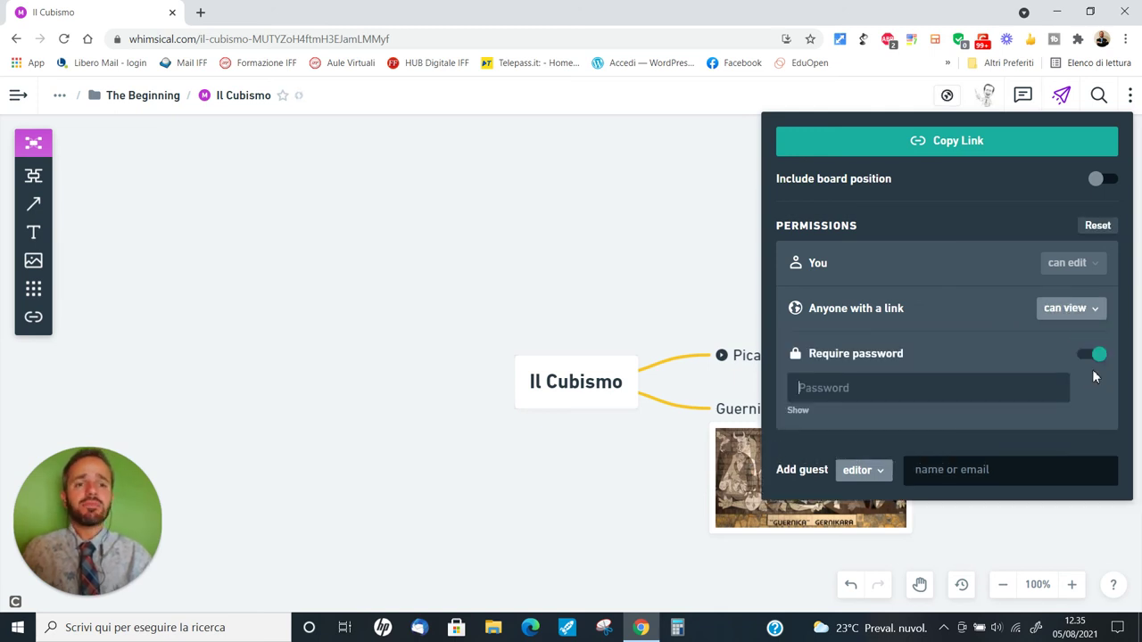
{"action": "left_click", "coordinate": [1099, 357]}
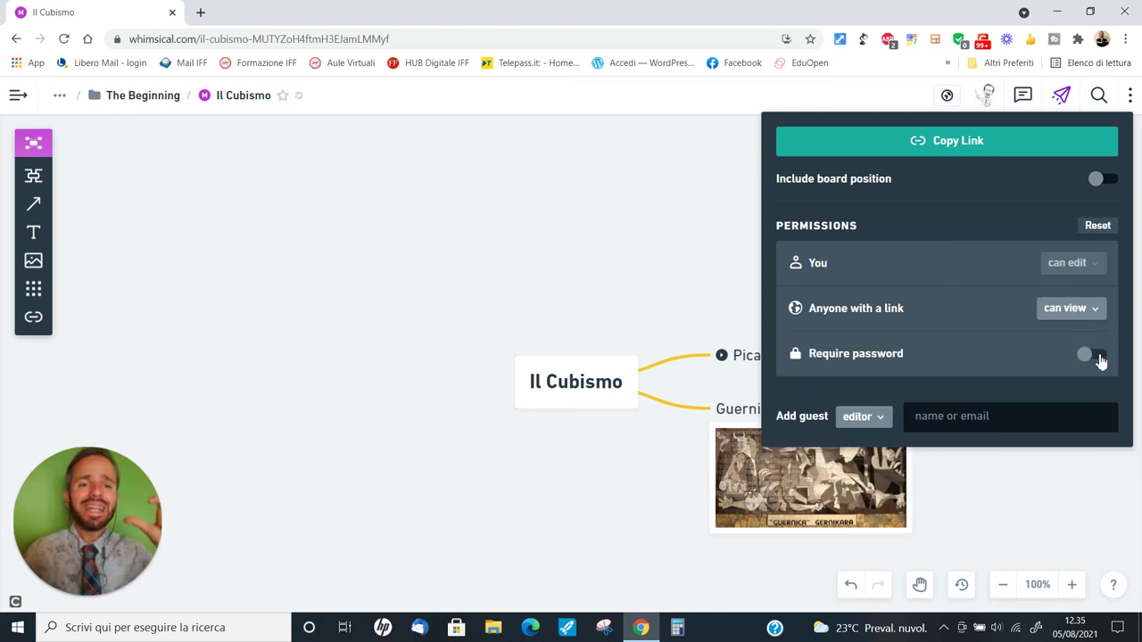
{"action": "left_click", "coordinate": [1081, 308]}
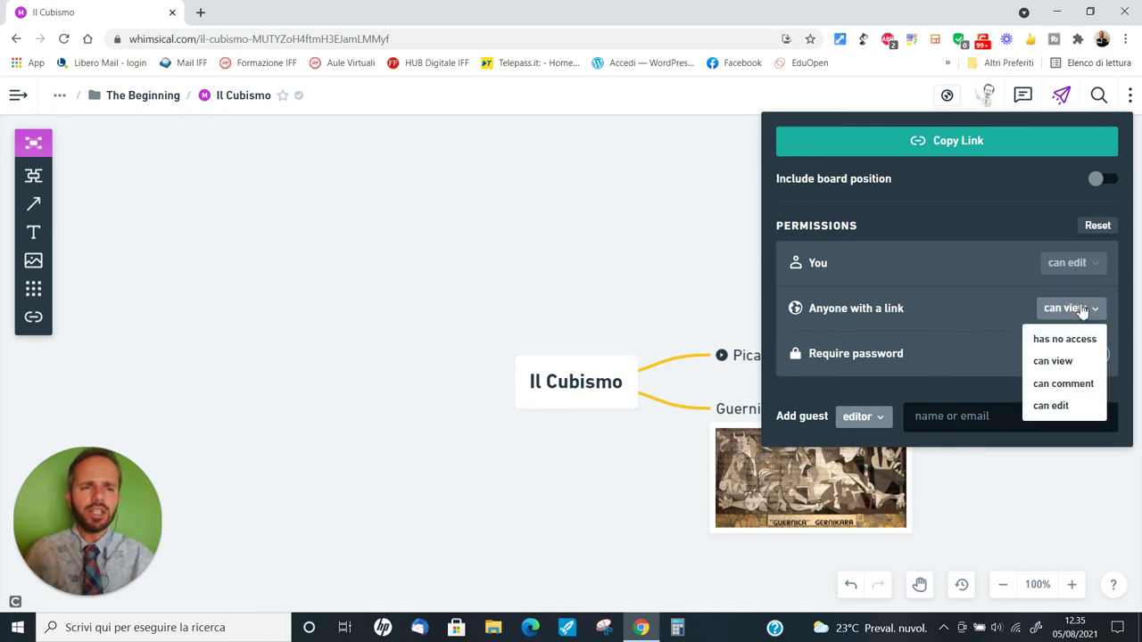
{"action": "left_click", "coordinate": [1048, 406]}
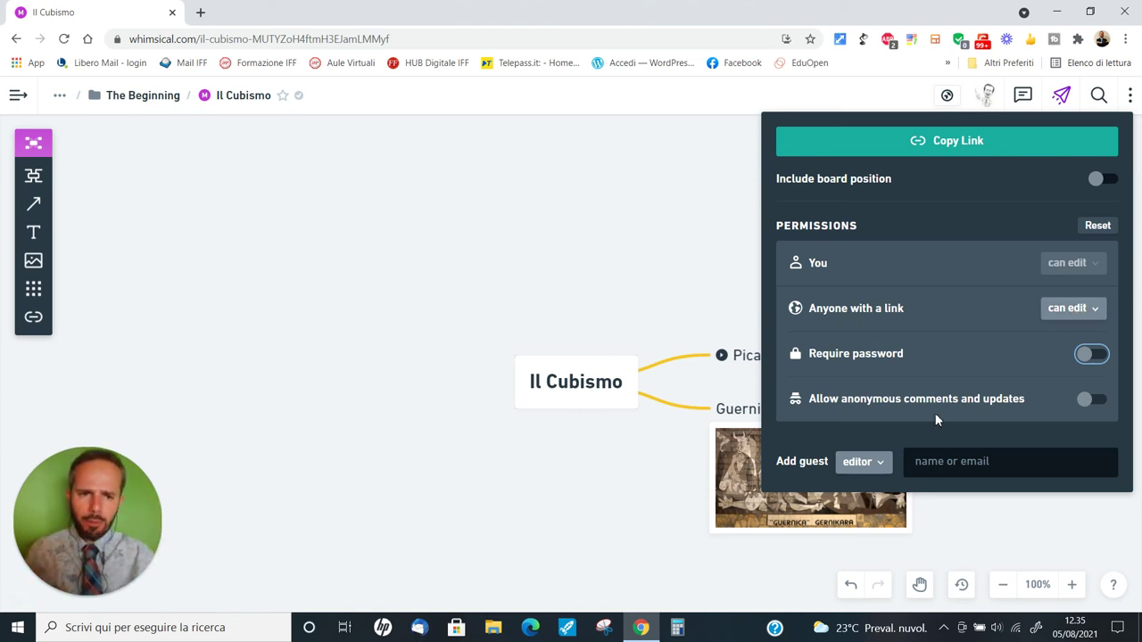
Examine the roles that can be assigned to an added guest, keeping editor selected
{"action": "left_click", "coordinate": [865, 462]}
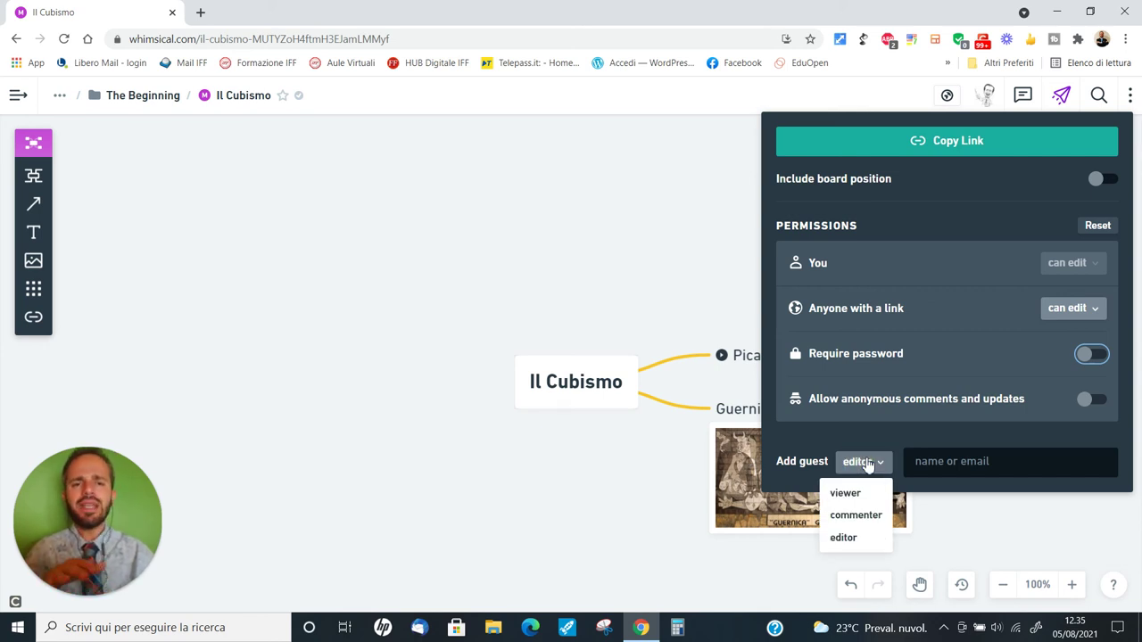
{"action": "left_click", "coordinate": [866, 462]}
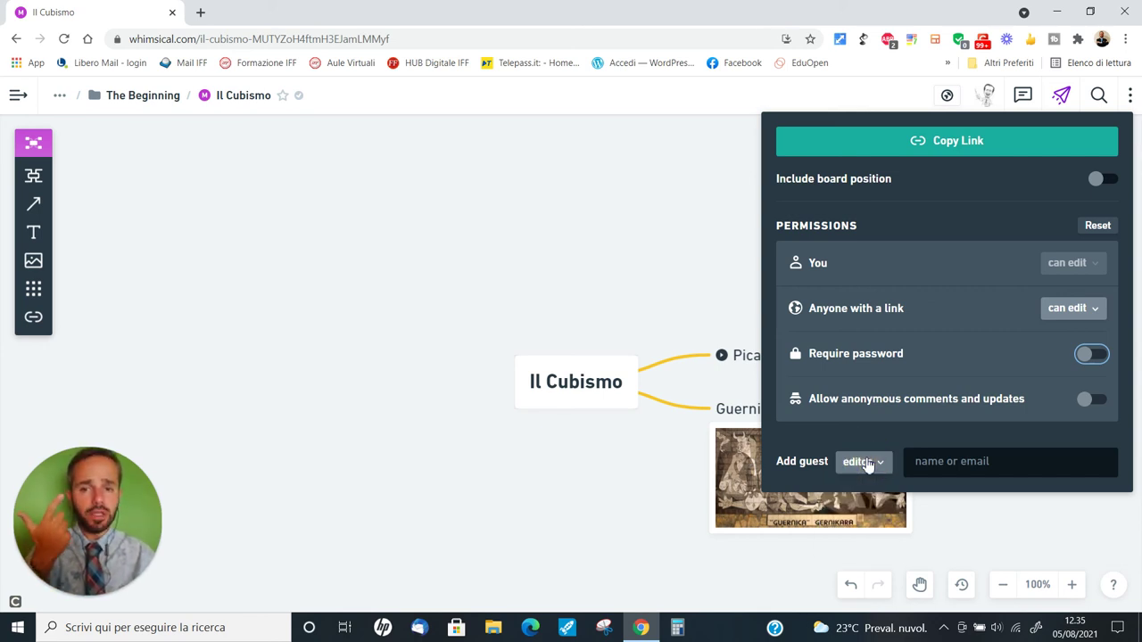
{"action": "left_click", "coordinate": [866, 463]}
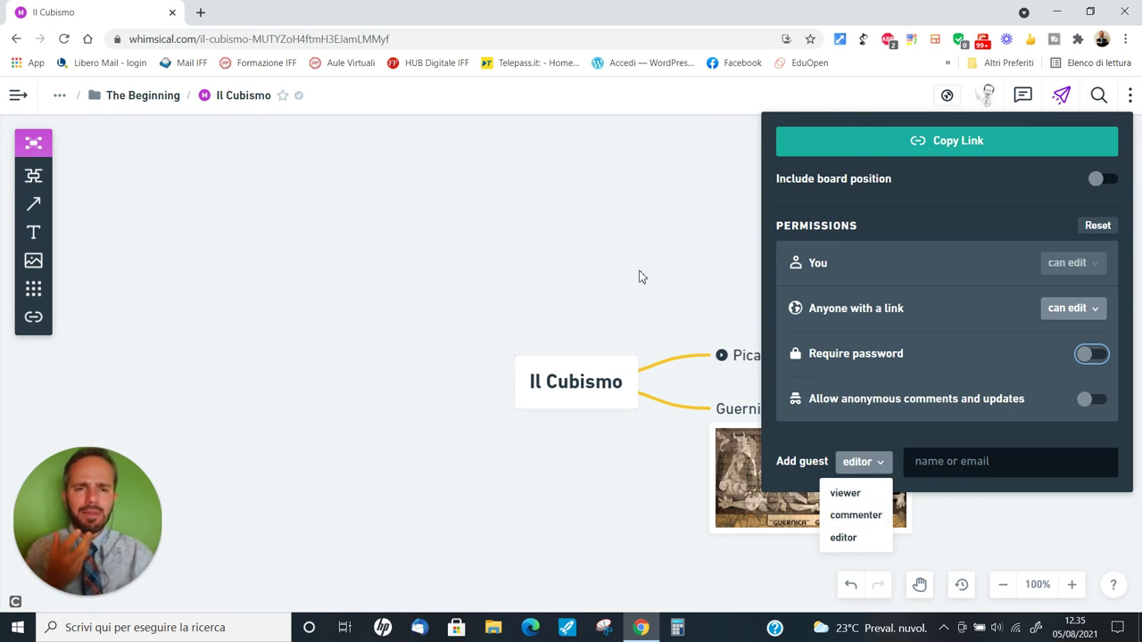
{"action": "left_click", "coordinate": [772, 195]}
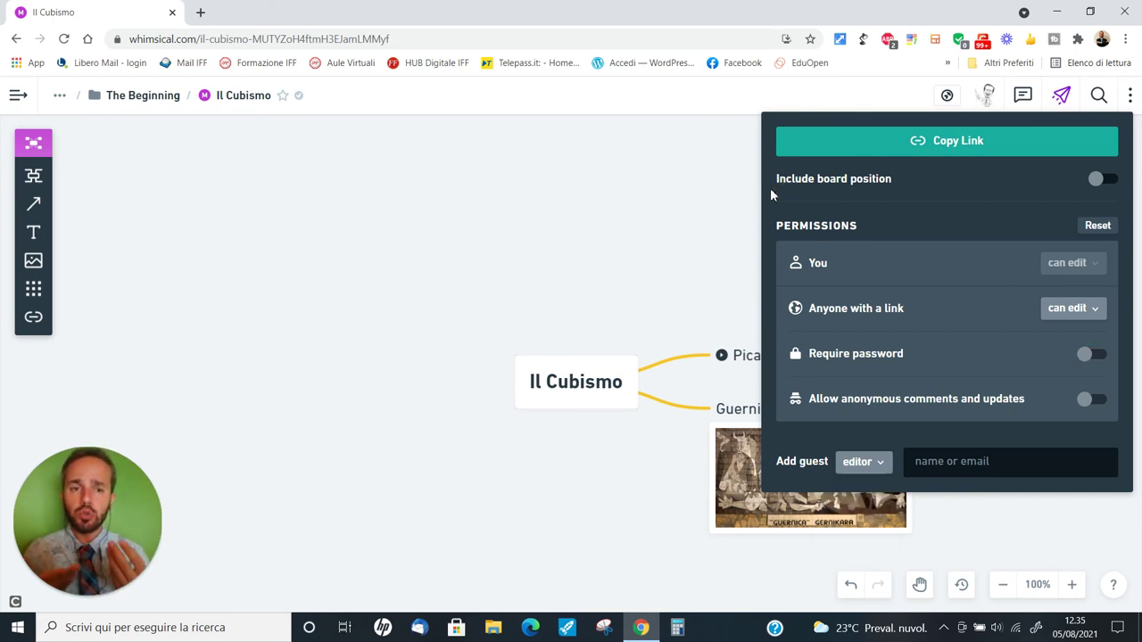